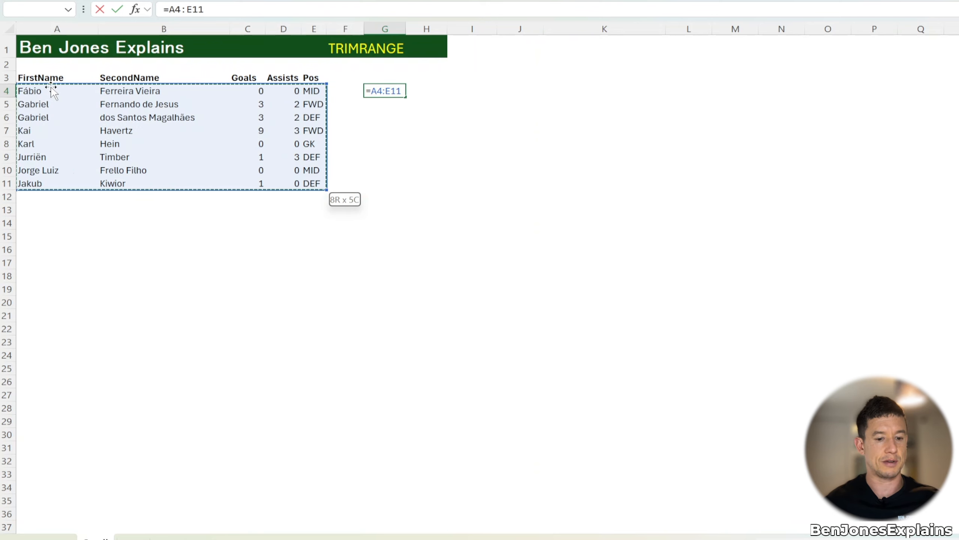
Step: Extend the G4 reference down to the sheet's last row and enter it as =A4:E1048576
key("ctrl+shift+Down")
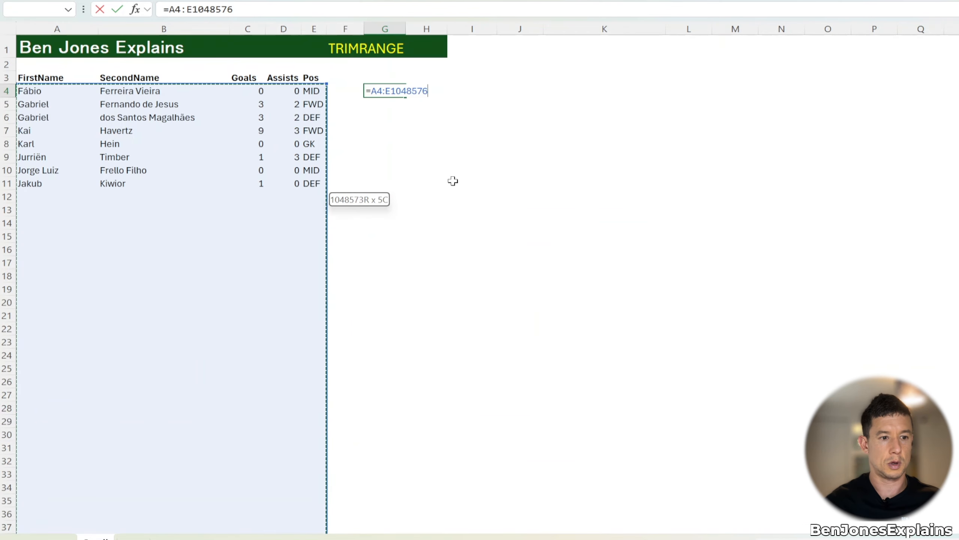
left_click(308, 15)
key("Return")
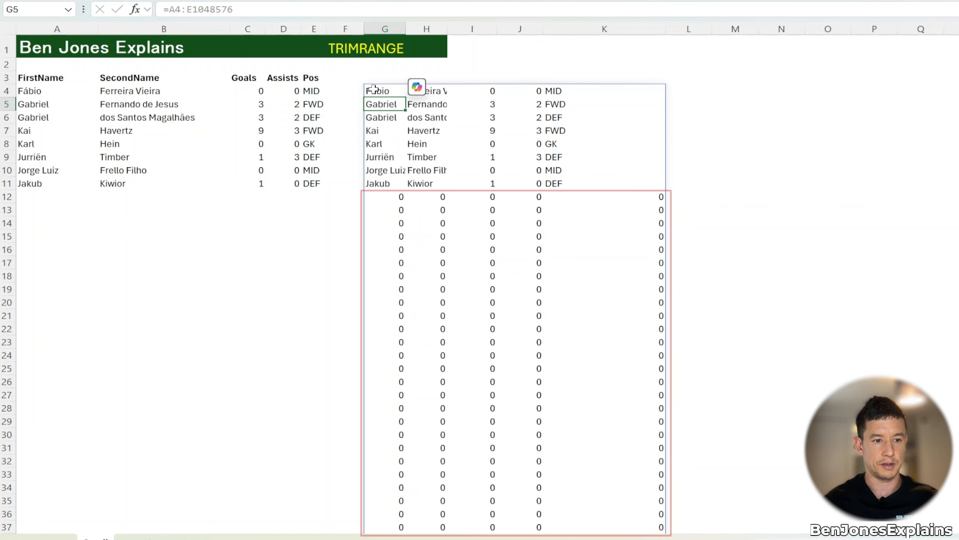
Step: Start wrapping the range A4:E1048576 in the G4 formula with the TRIMRANGE function
left_click(385, 91)
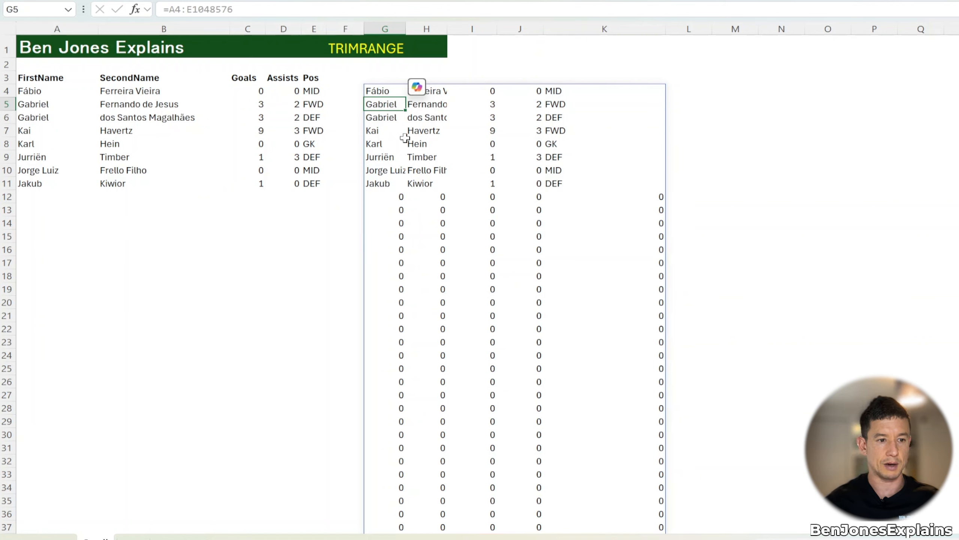
left_click(169, 9)
type("TR")
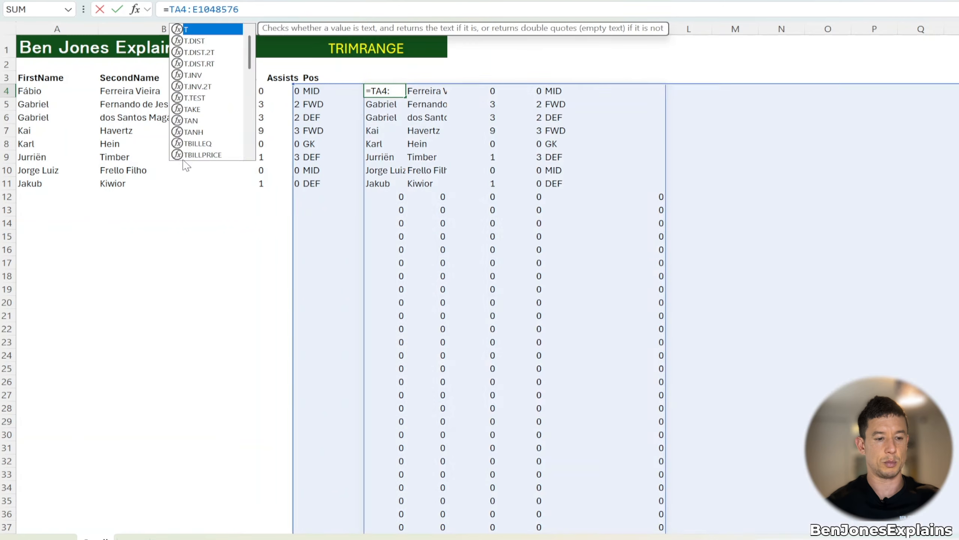
type("IM")
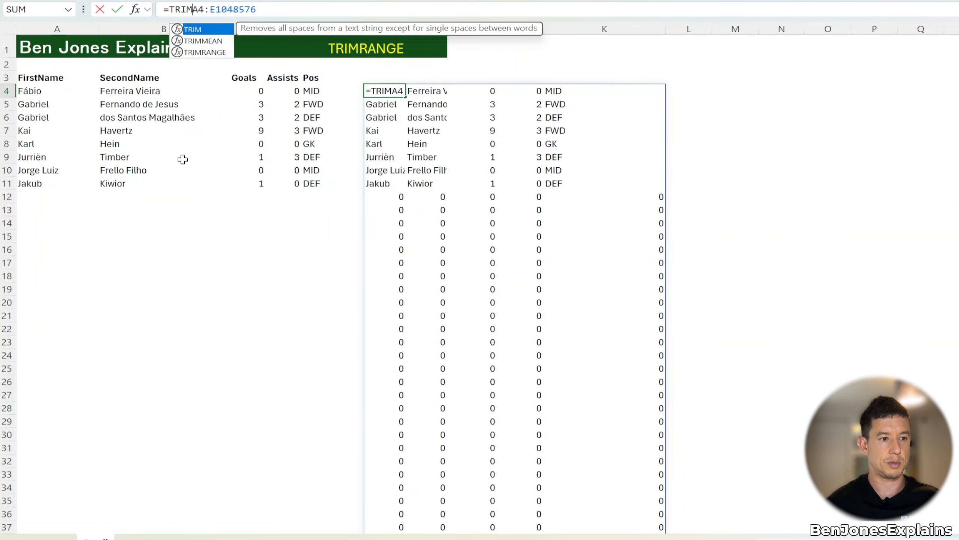
key("Down")
key("Down")
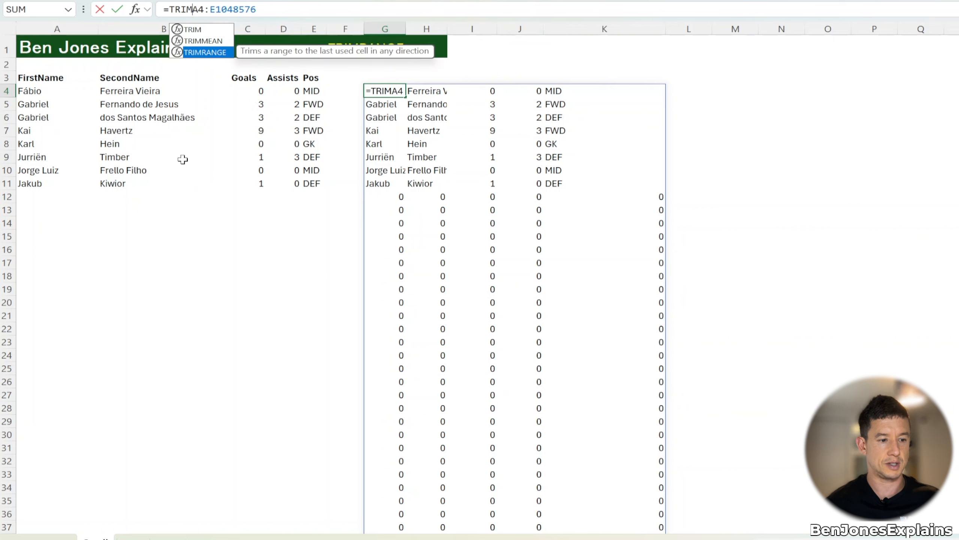
key("Tab")
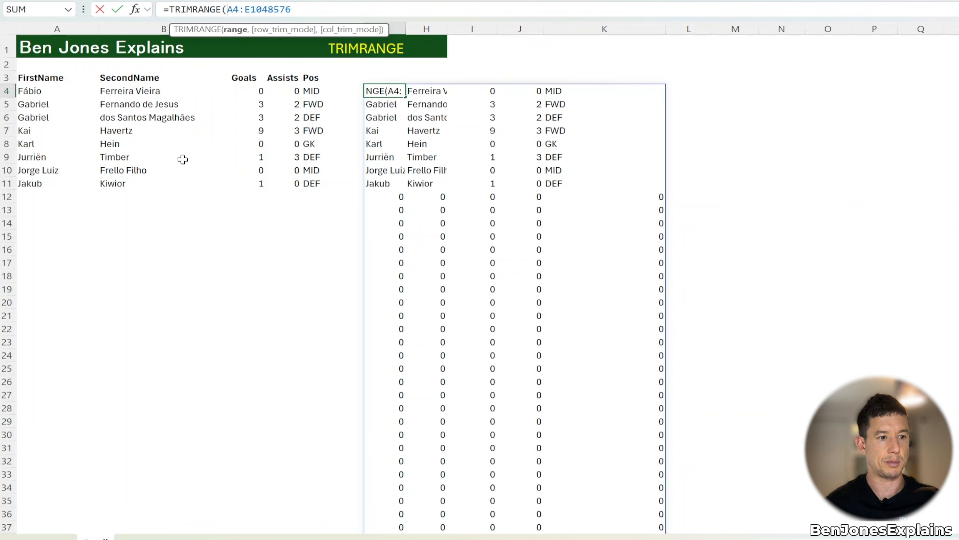
left_click(307, 9)
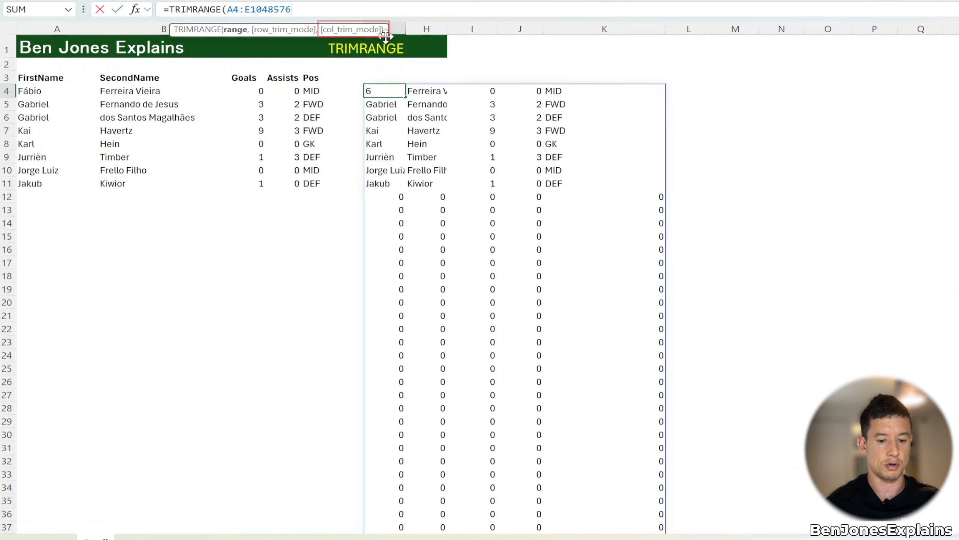
Step: Complete the TRIMRANGE formula with row trim mode 2 (trailing) and column trim mode 0 (none)
type(",")
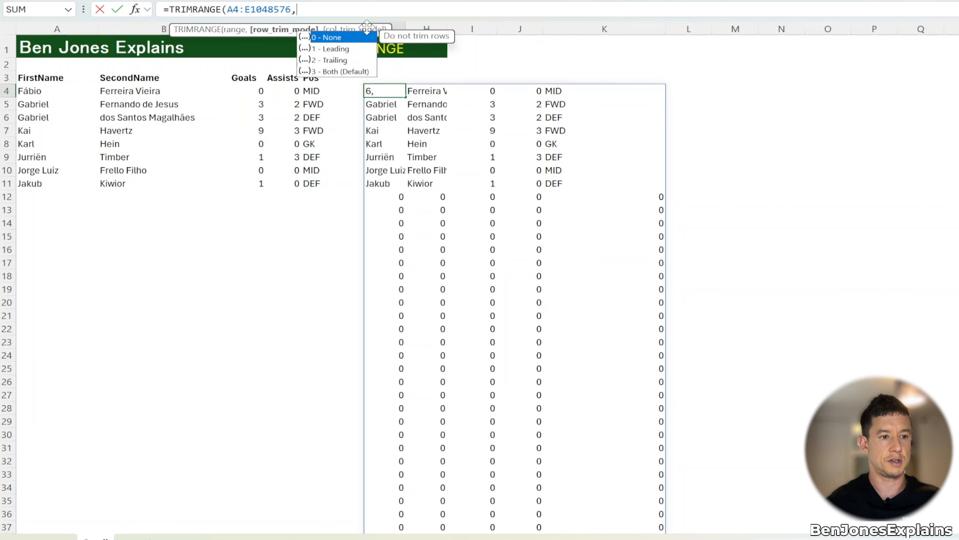
left_click(363, 60)
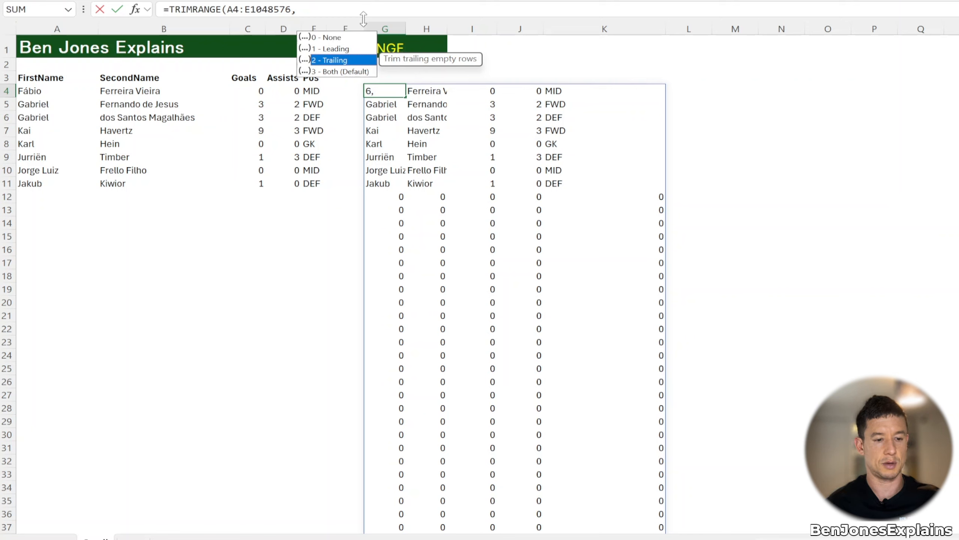
type("2")
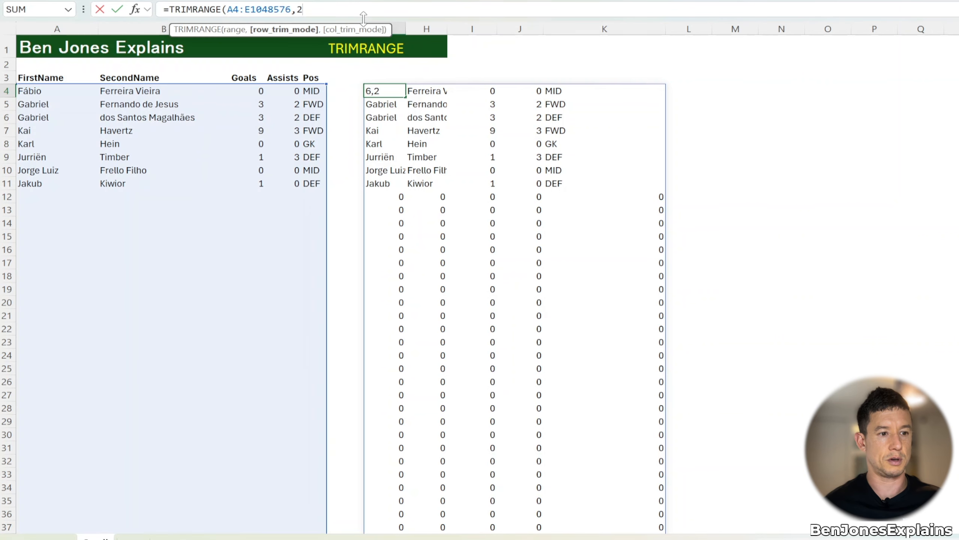
type(",")
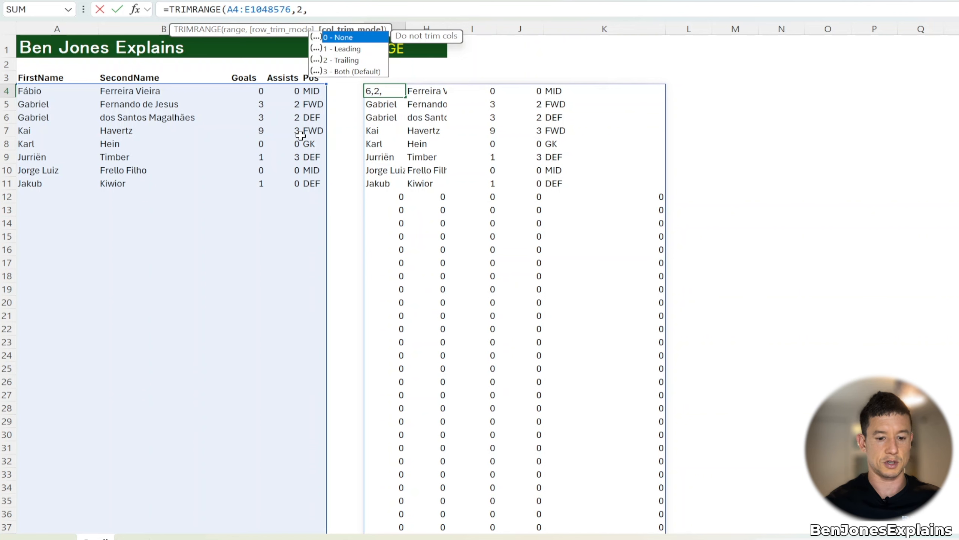
type("0)")
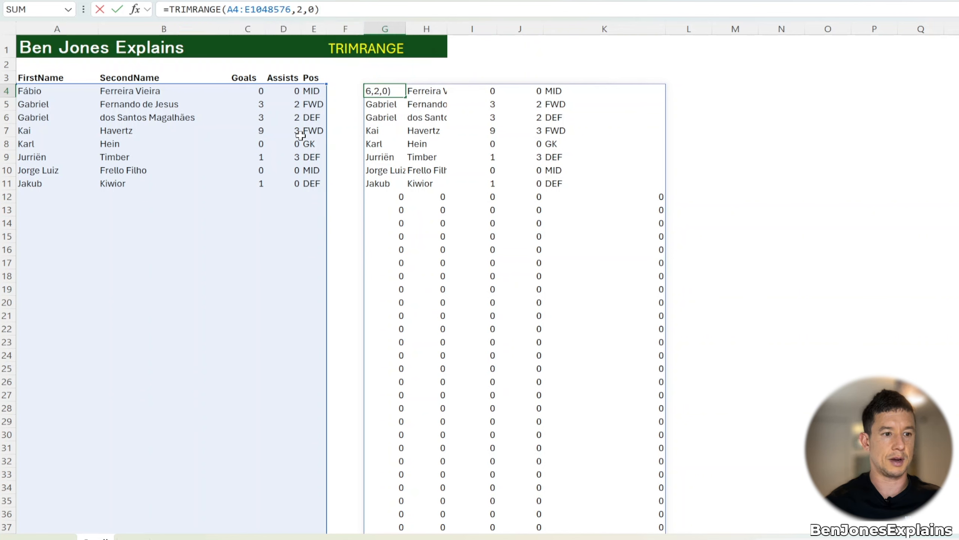
key("Return")
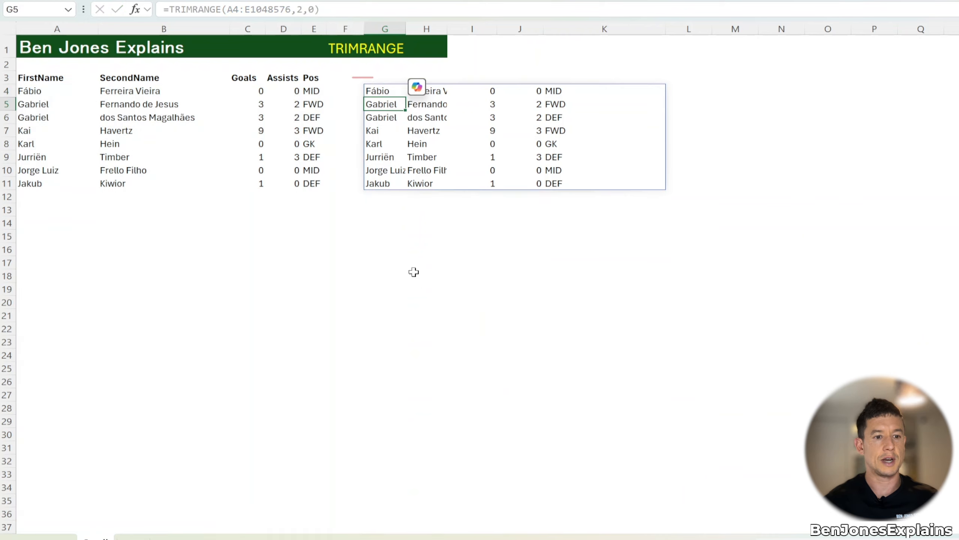
left_click(392, 208)
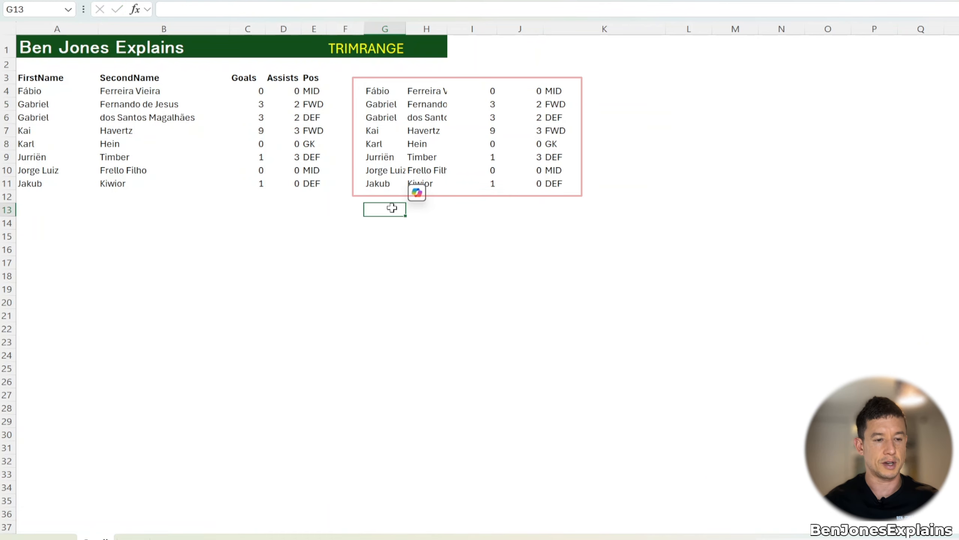
left_click(389, 184)
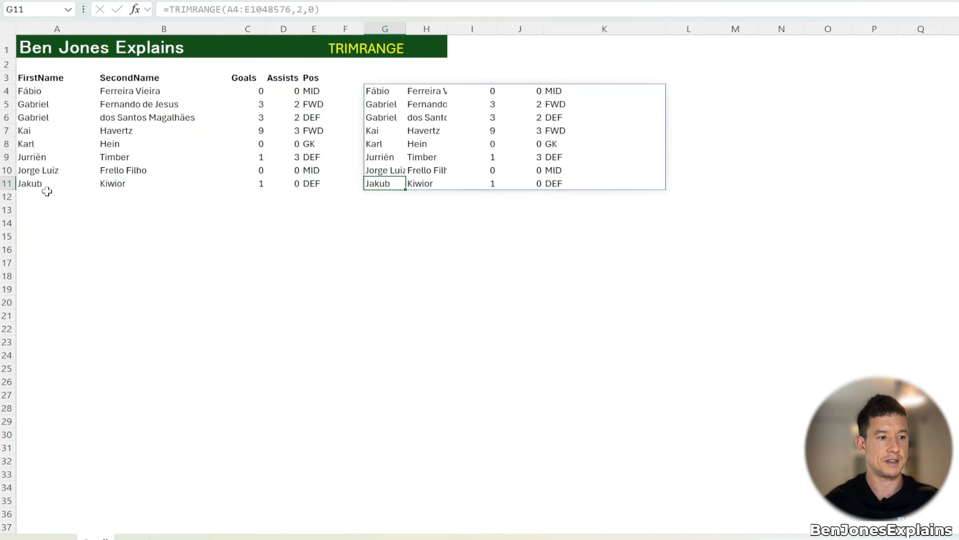
Step: Add a new player in row 12 by entering the first name in A12 and the second name in B12
left_click(48, 195)
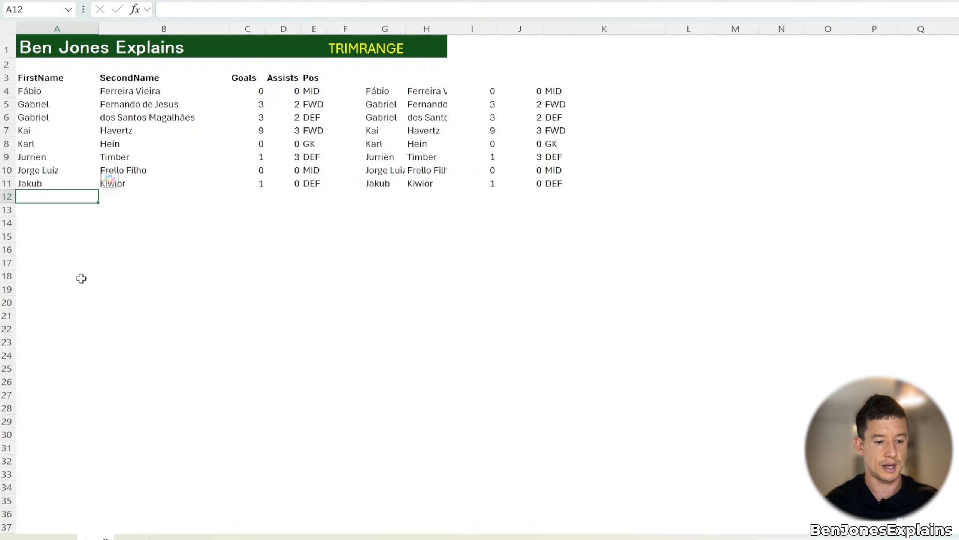
type("be")
key("BackSpace")
key("BackSpace")
type("Ben")
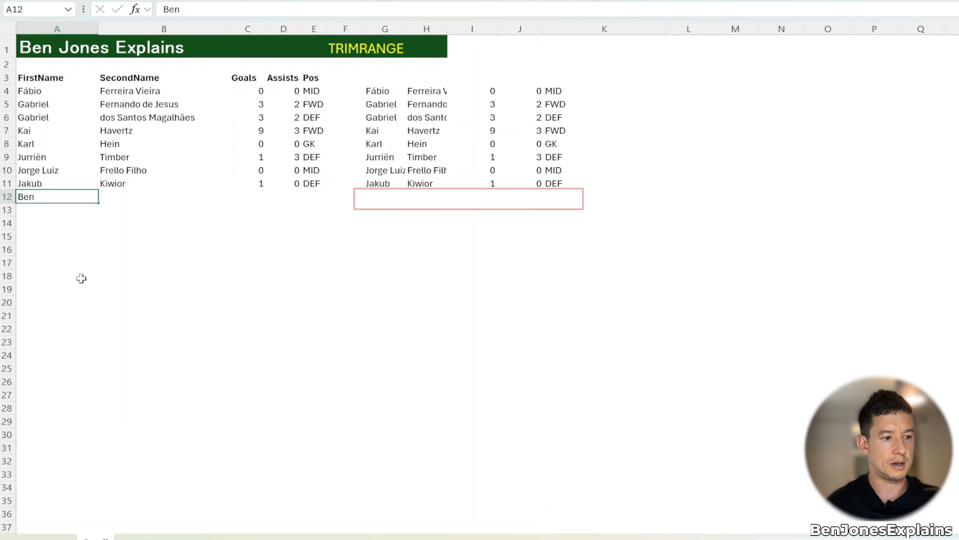
key("Tab")
type("Jones")
key("Tab")
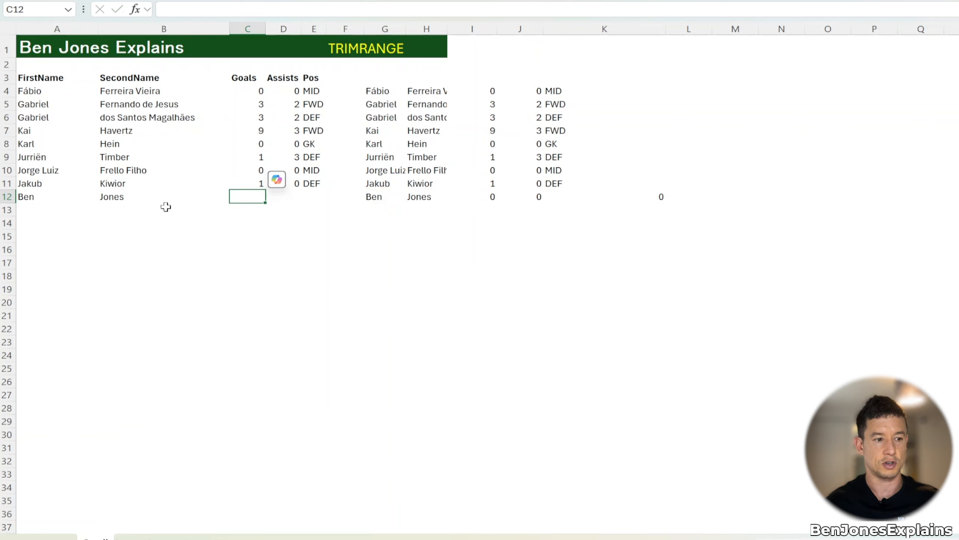
Step: Enter the sample values test in A13 and test2 in A14 below the player list
left_click(64, 207)
type("test")
key("Return")
type("test2")
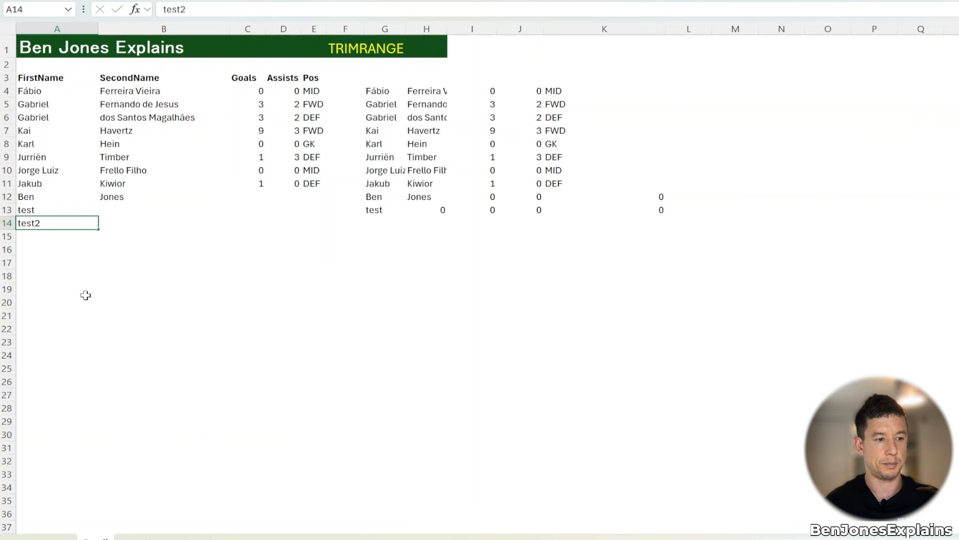
key("Return")
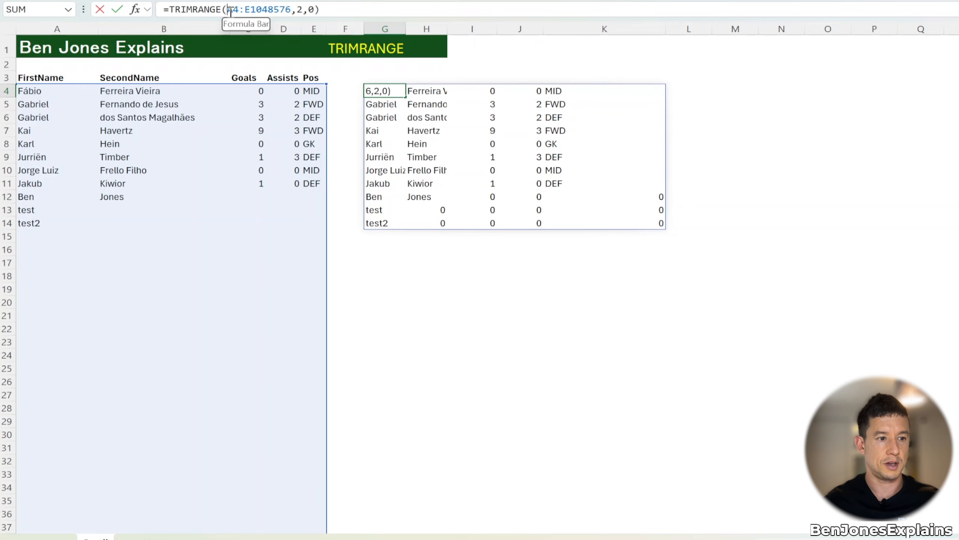
Step: Strip the TRIMRANGE function and its trim mode arguments from the G4 formula, leaving =A4:E1048576
left_click_drag(228, 10, 172, 14)
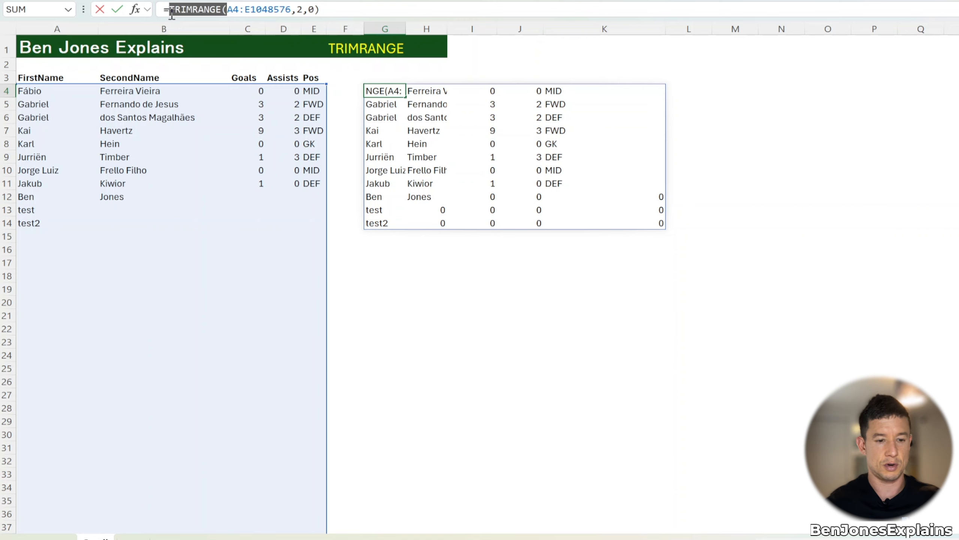
key("BackSpace")
left_click(268, 6)
key("BackSpace")
key("BackSpace")
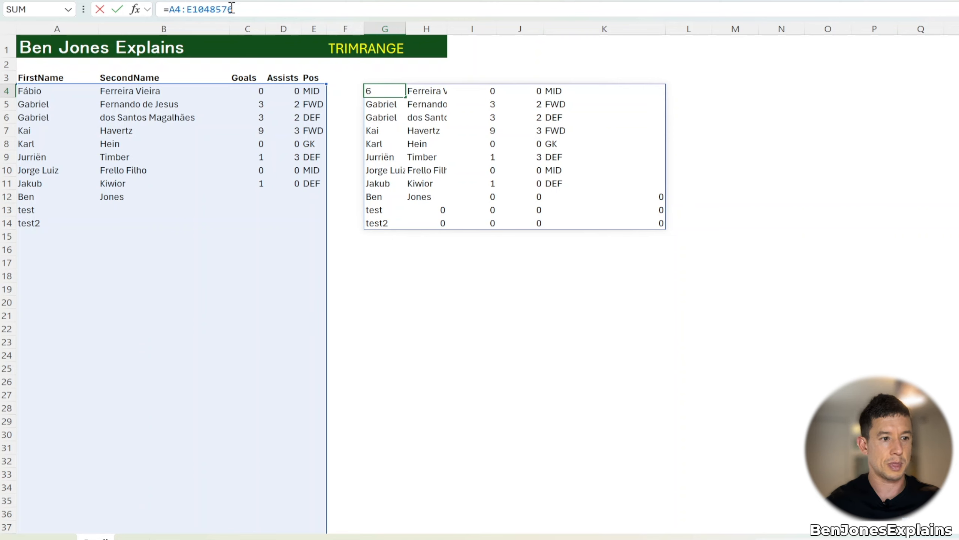
Step: Try the leading-trim operator by adding a dot before the colon in the G4 range, and remove it
left_click(182, 10)
type(".")
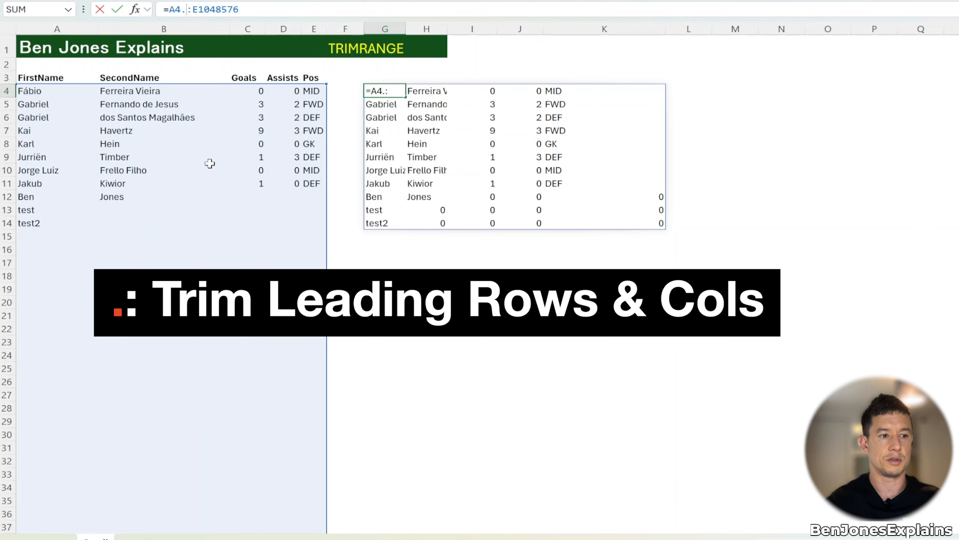
key("BackSpace")
Step: Add a dot on each side of the colon so the G4 formula reads =A4.:.E1048576
key("Right")
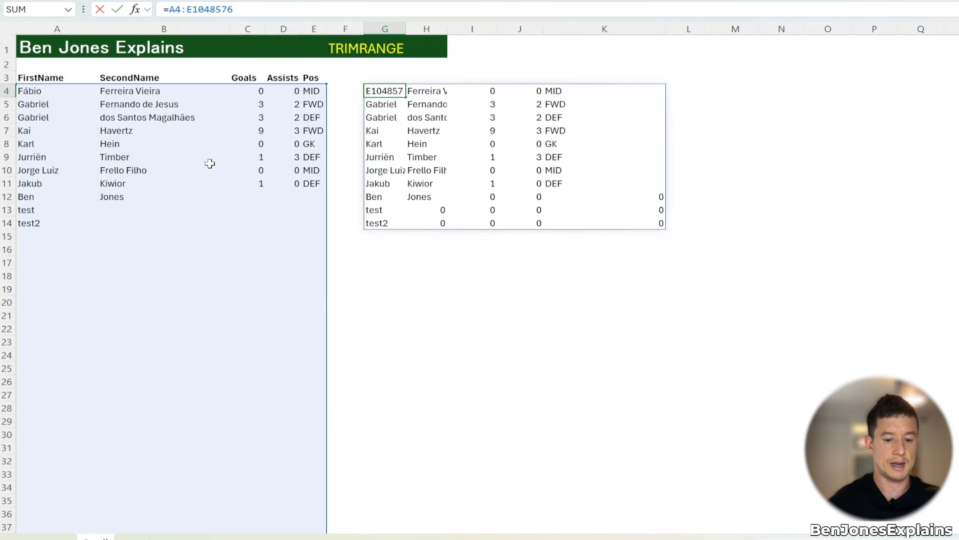
type(".")
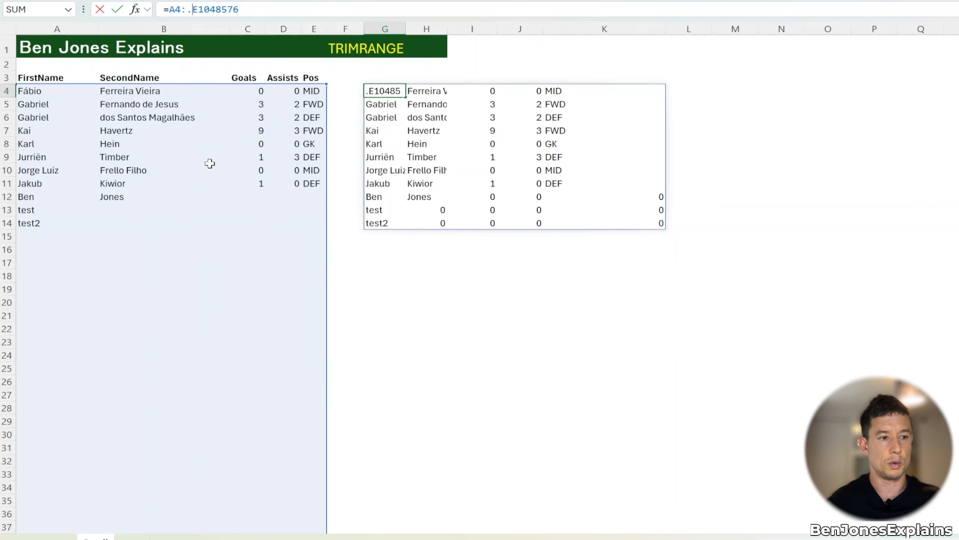
key("Left")
key("Left")
type(".")
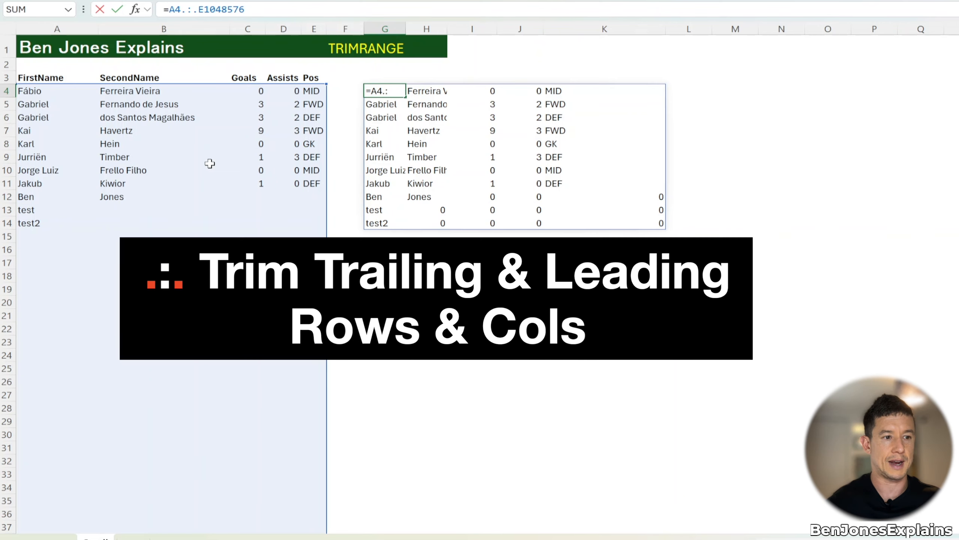